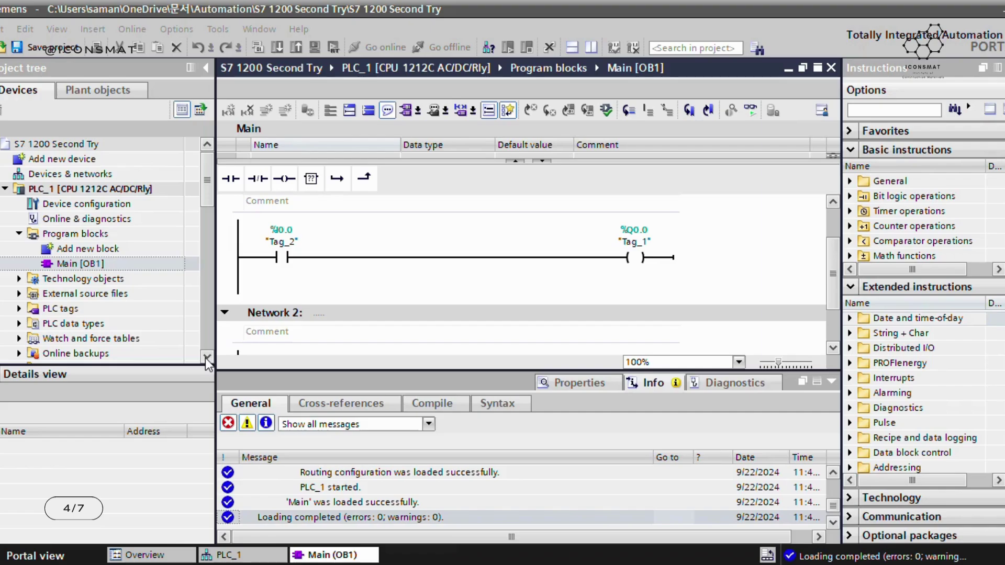
# Scan for accessible devices on the Realtek PCIe GbE Family Controller interface under Online access in the project tree
pyautogui.scroll(-1, 205, 358)
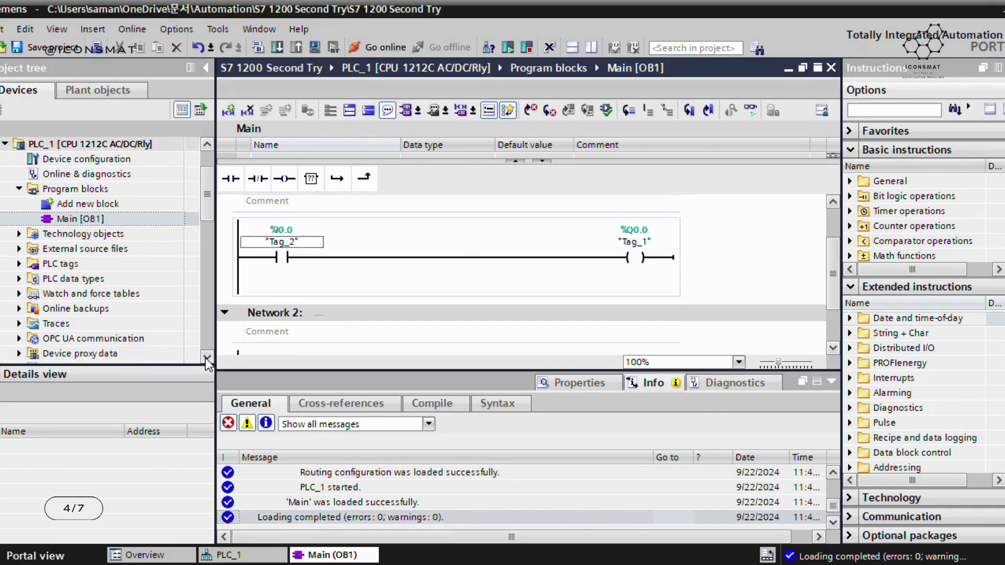
pyautogui.click(205, 358)
pyautogui.click(205, 358)
pyautogui.click(205, 358)
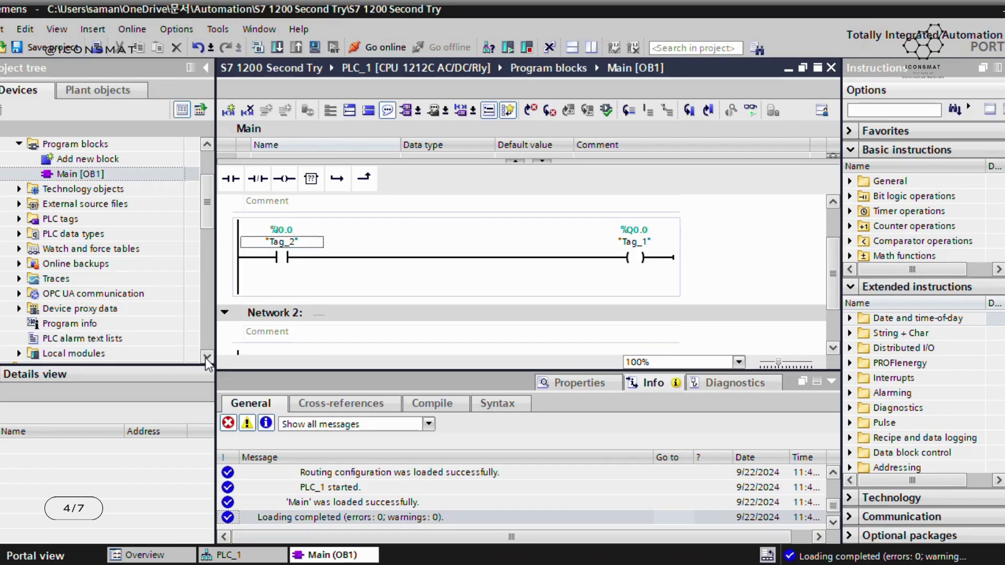
pyautogui.scroll(-2, 205, 358)
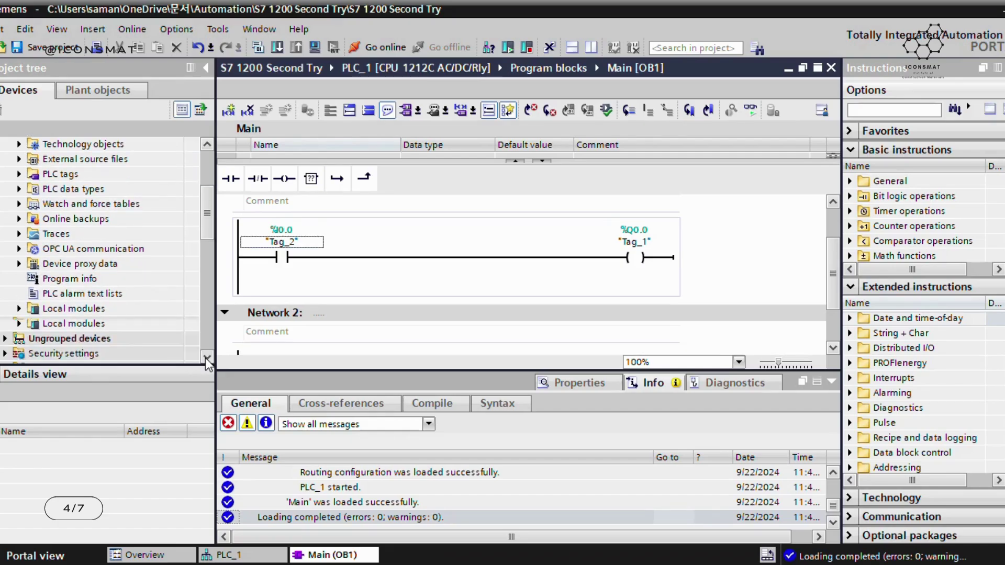
pyautogui.scroll(-4, 205, 358)
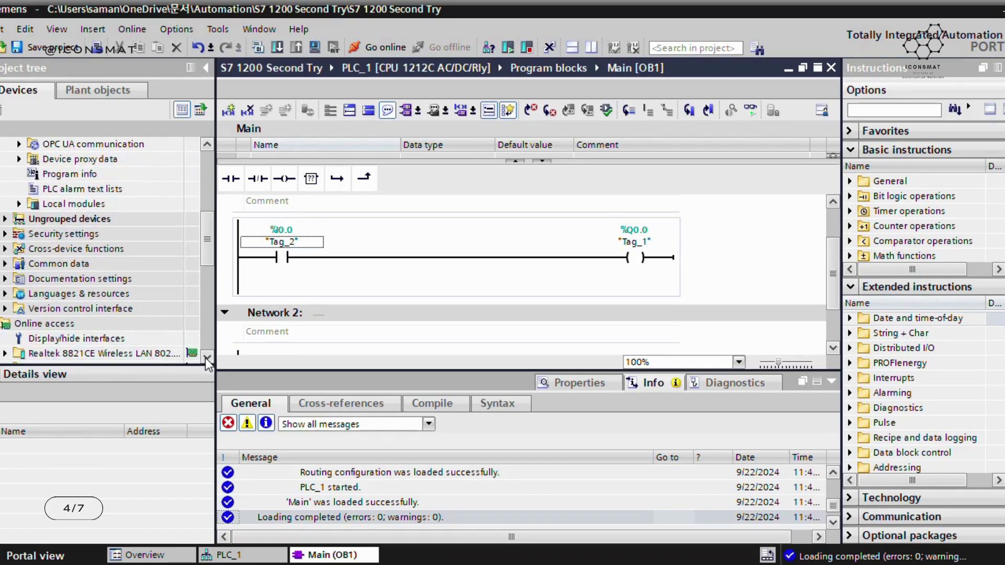
pyautogui.scroll(-2, 205, 358)
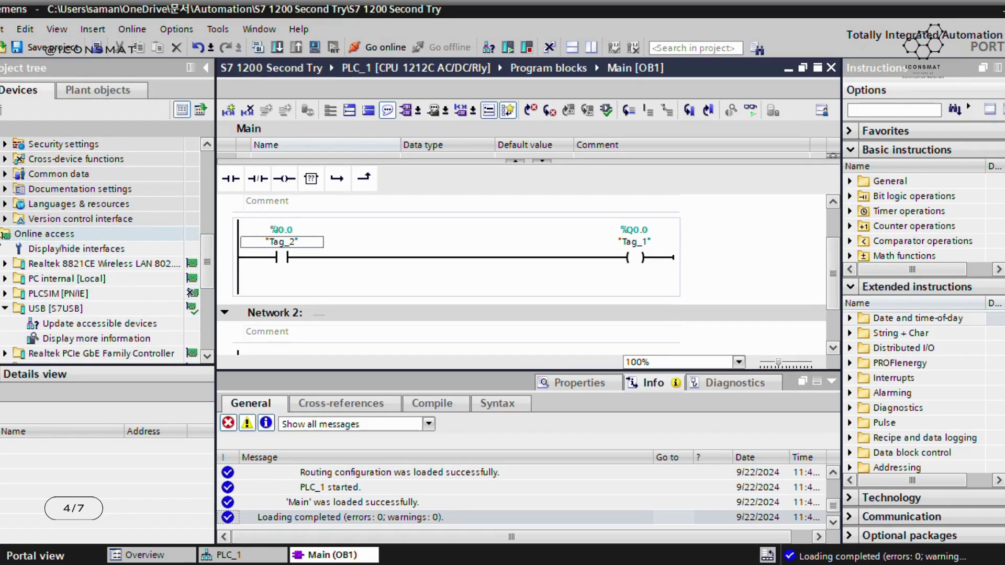
pyautogui.click(4, 234)
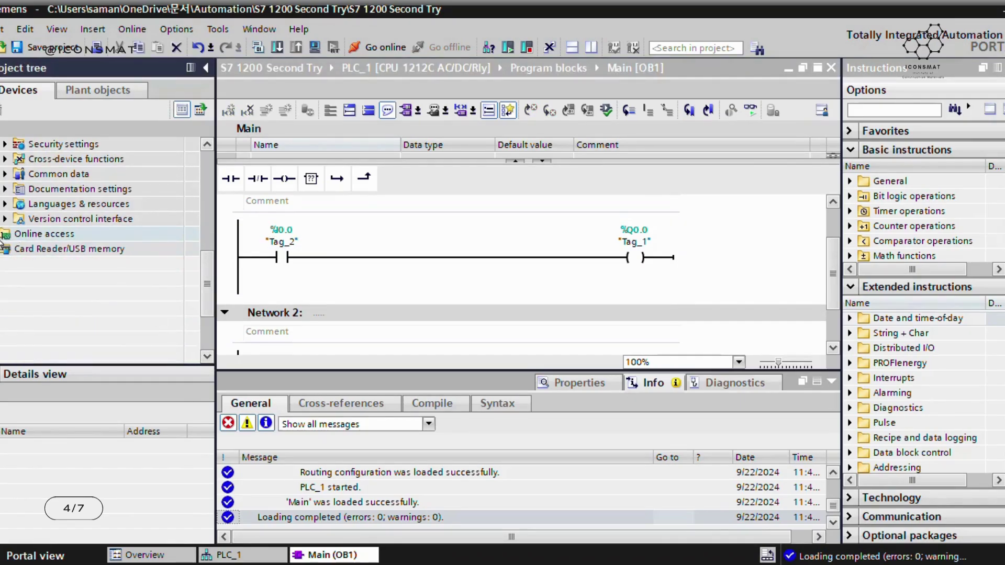
pyautogui.click(3, 235)
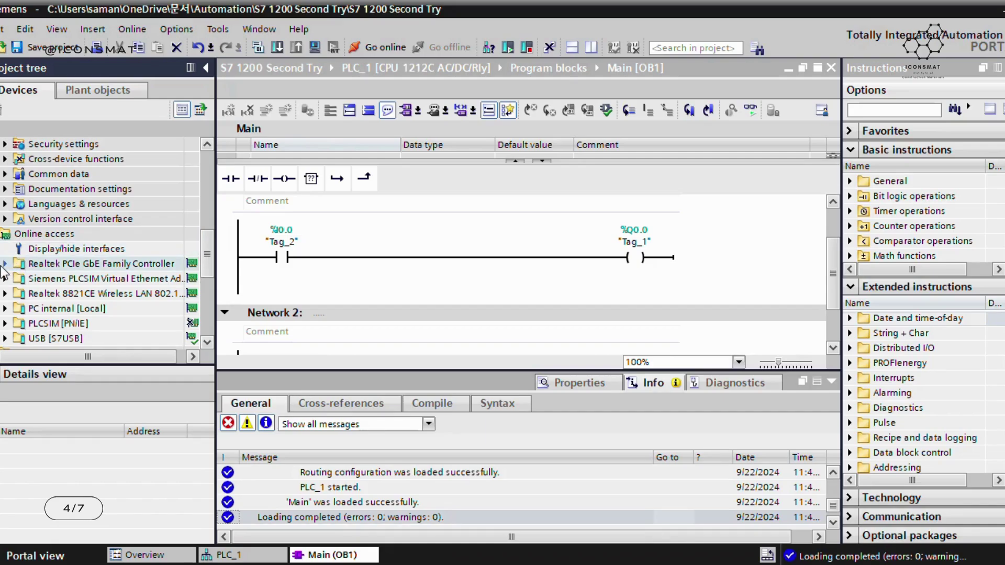
pyautogui.click(5, 265)
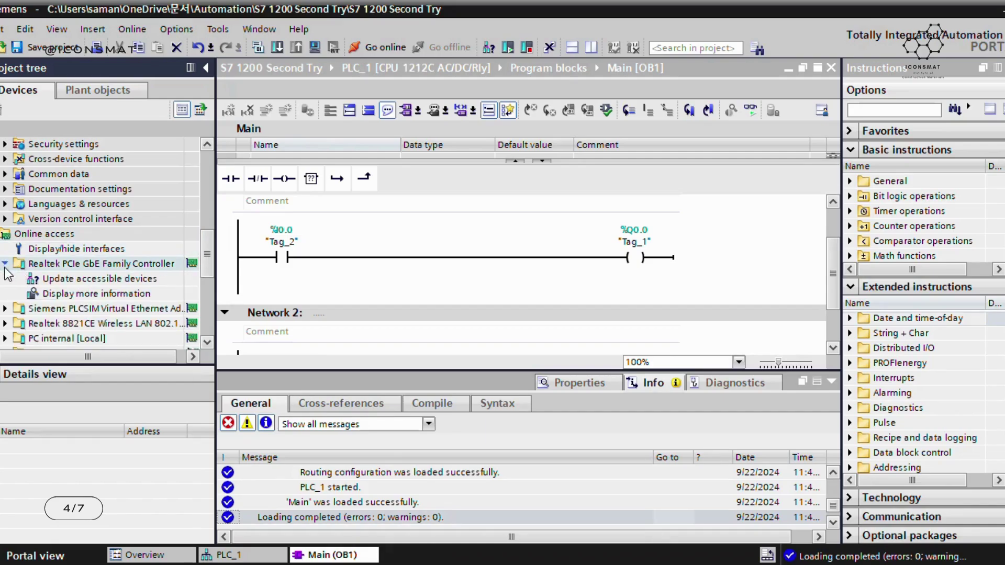
pyautogui.click(69, 285)
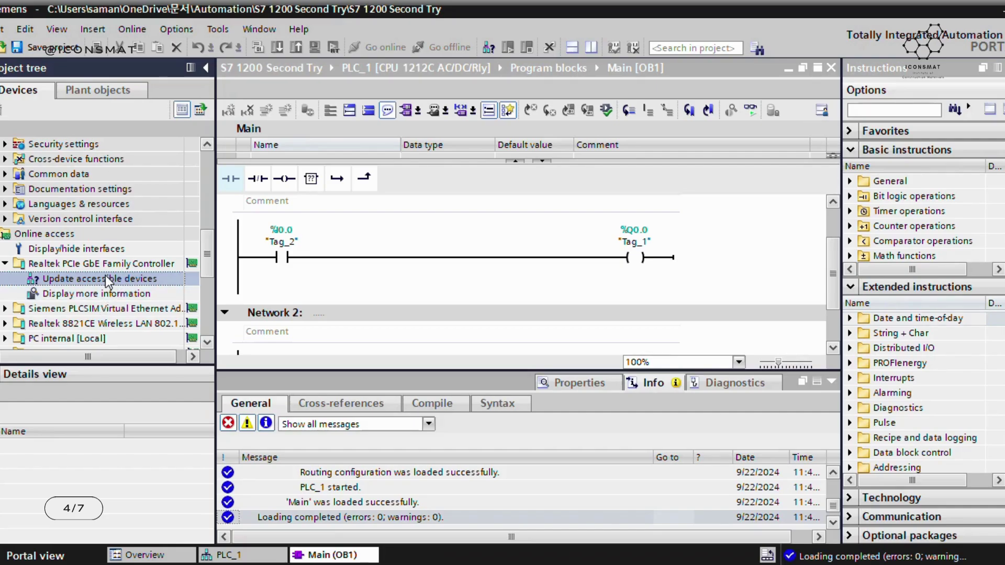
pyautogui.doubleClick(109, 282)
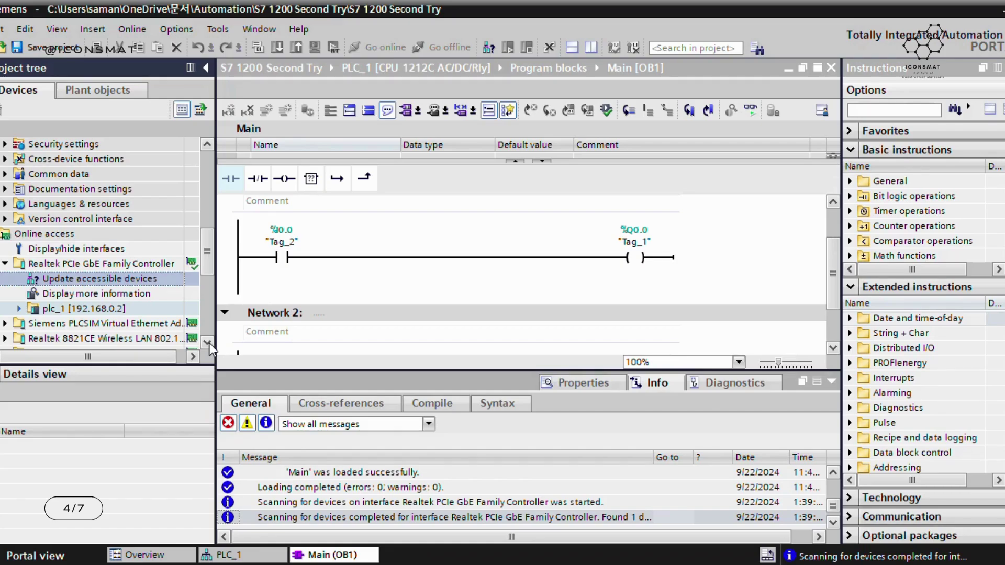
# Expand the program blocks of the detected plc_1 and open its Online & diagnostics view, accepting the connection to the device
pyautogui.scroll(-1, 208, 342)
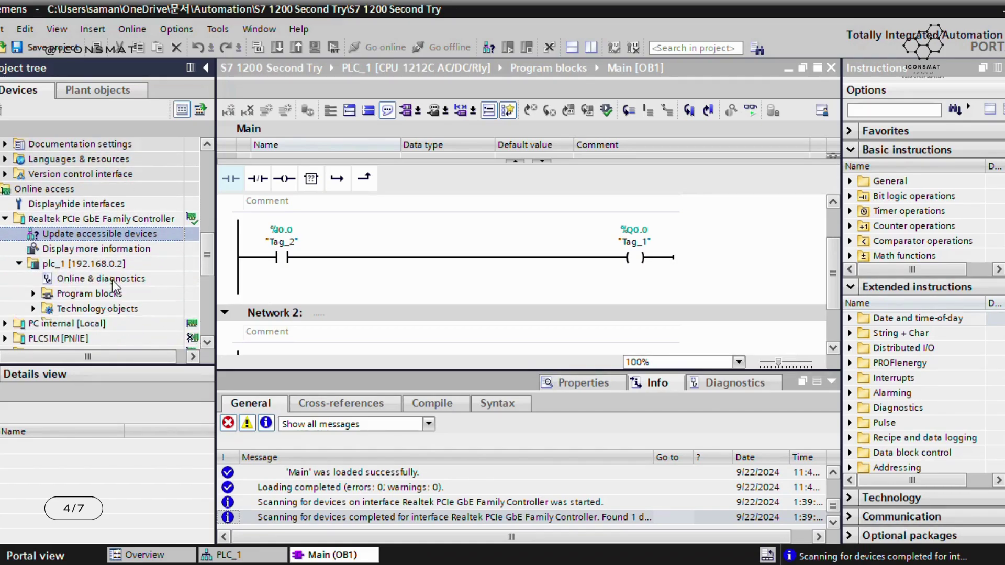
pyautogui.click(34, 293)
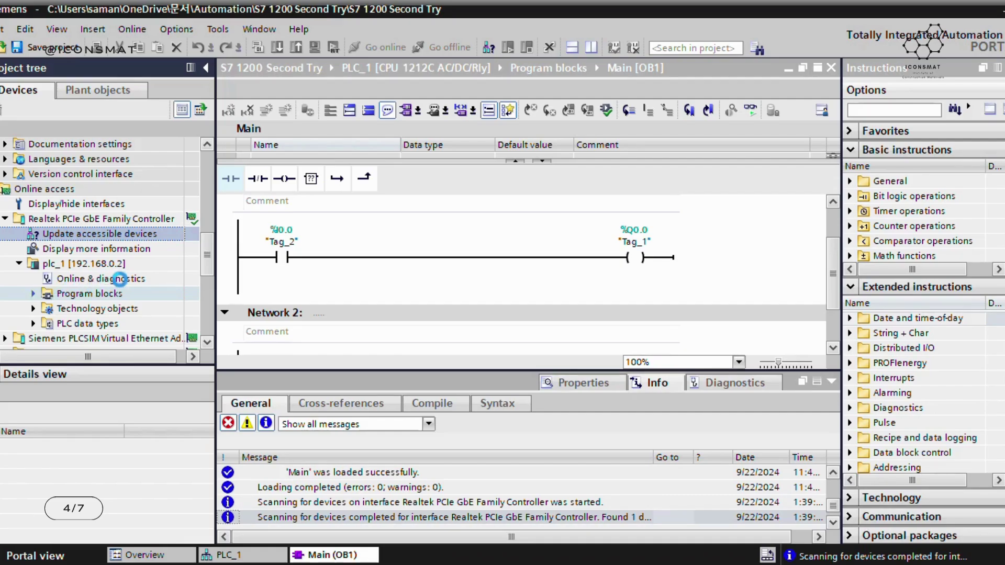
pyautogui.doubleClick(123, 279)
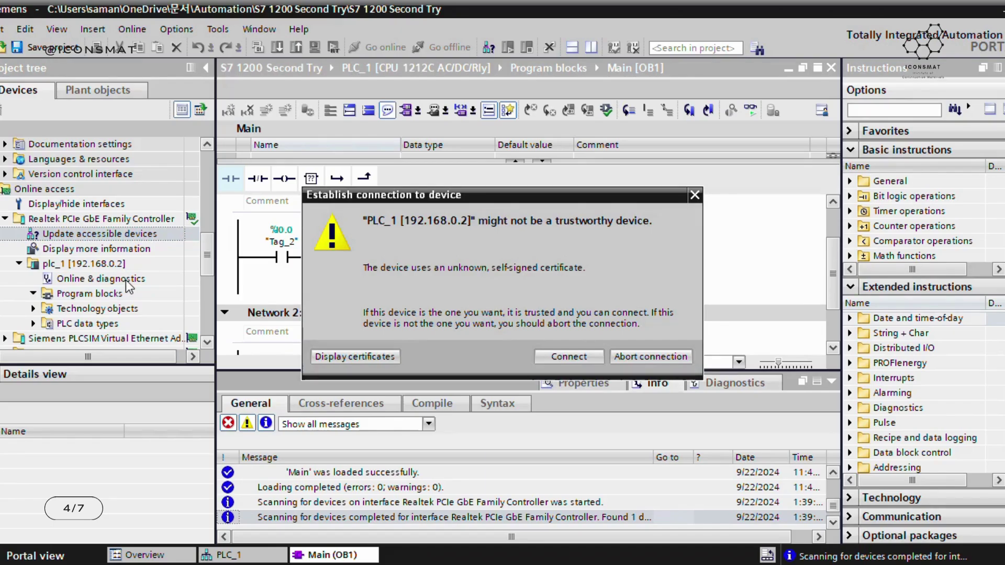
pyautogui.click(564, 357)
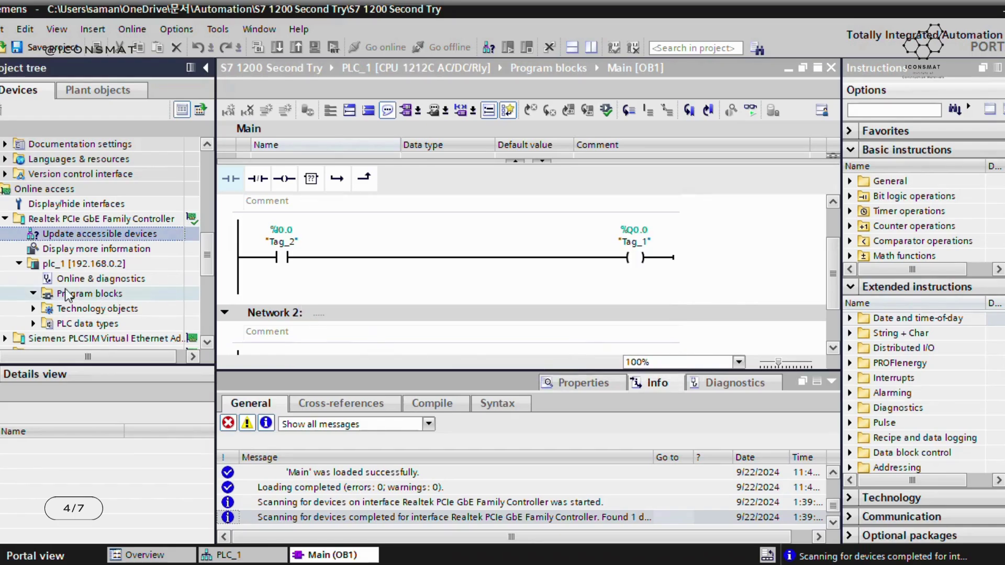
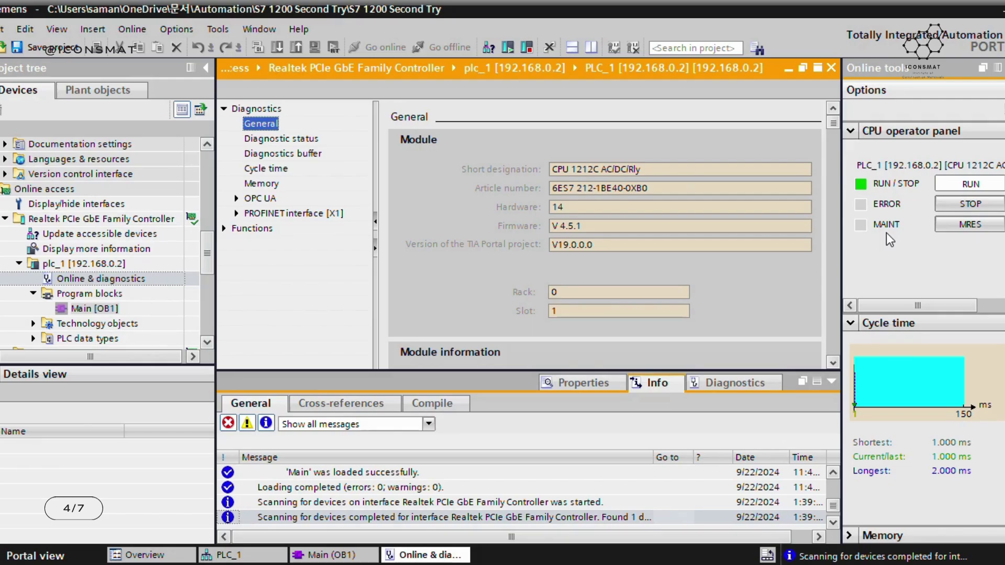
# Show the Assign IP address function in the PLC's diagnostics view and examine its IP address, subnet mask and router settings
pyautogui.click(221, 229)
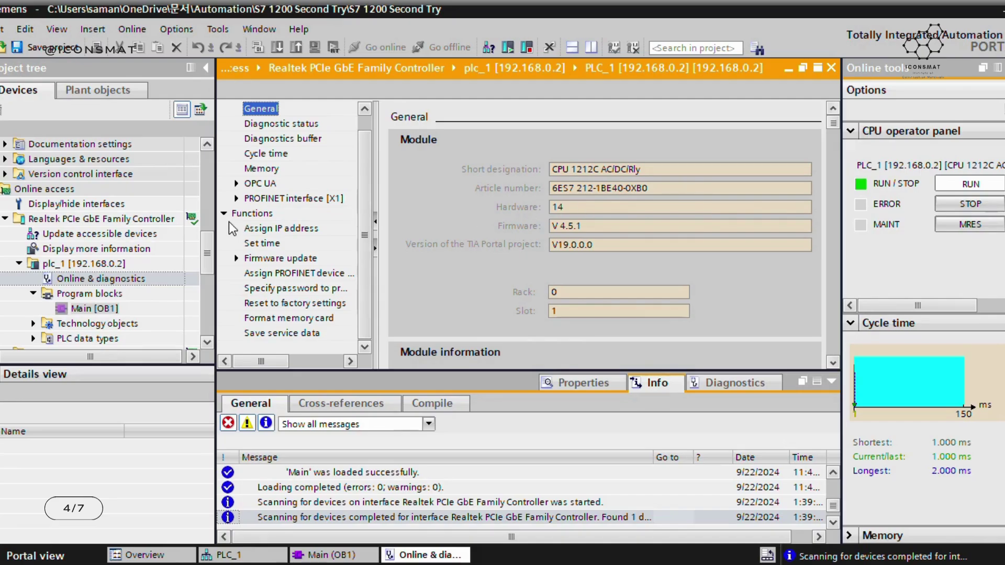
pyautogui.click(329, 228)
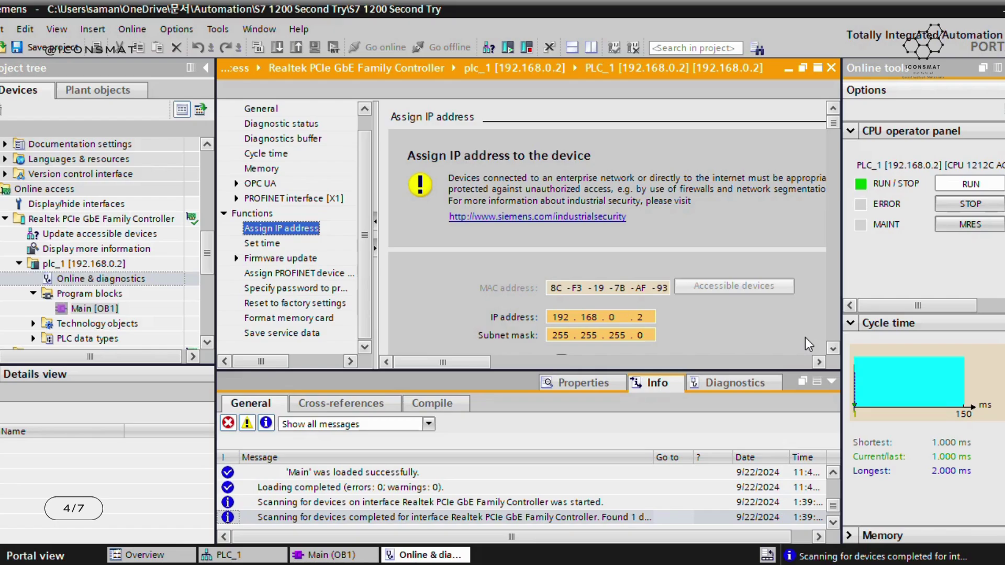
pyautogui.scroll(-4, 833, 351)
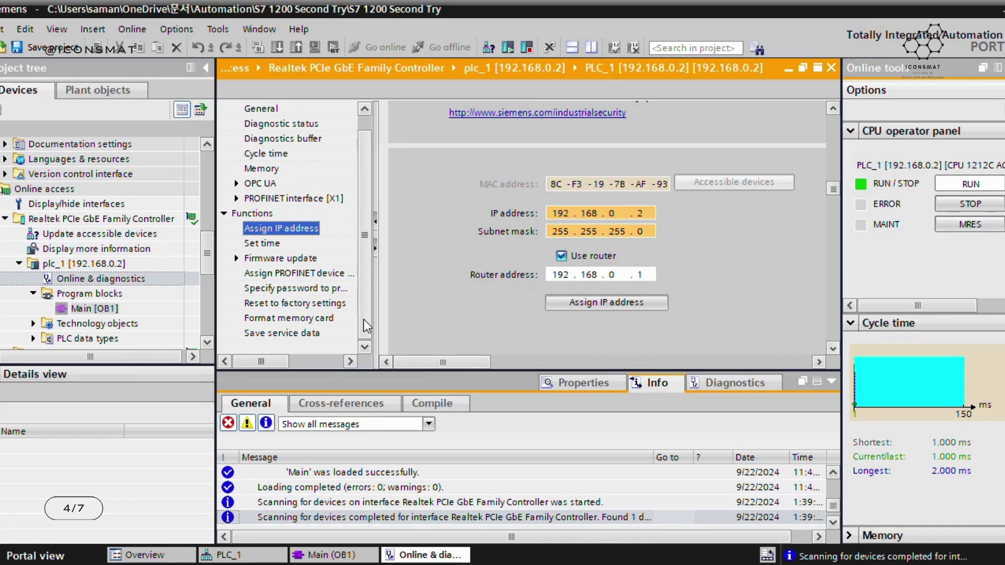
pyautogui.scroll(1, 364, 320)
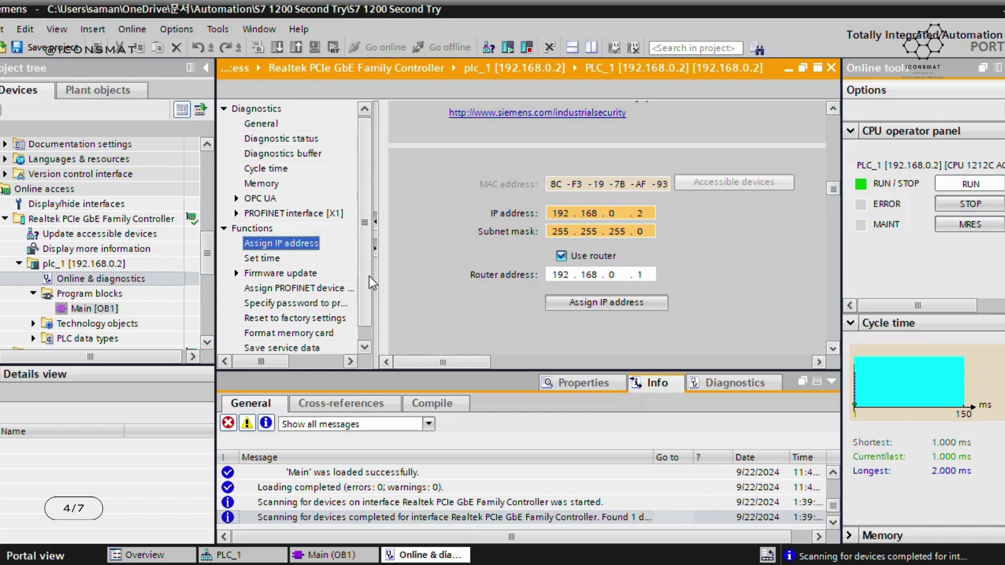
pyautogui.moveTo(370, 275); pyautogui.dragTo(369, 291)
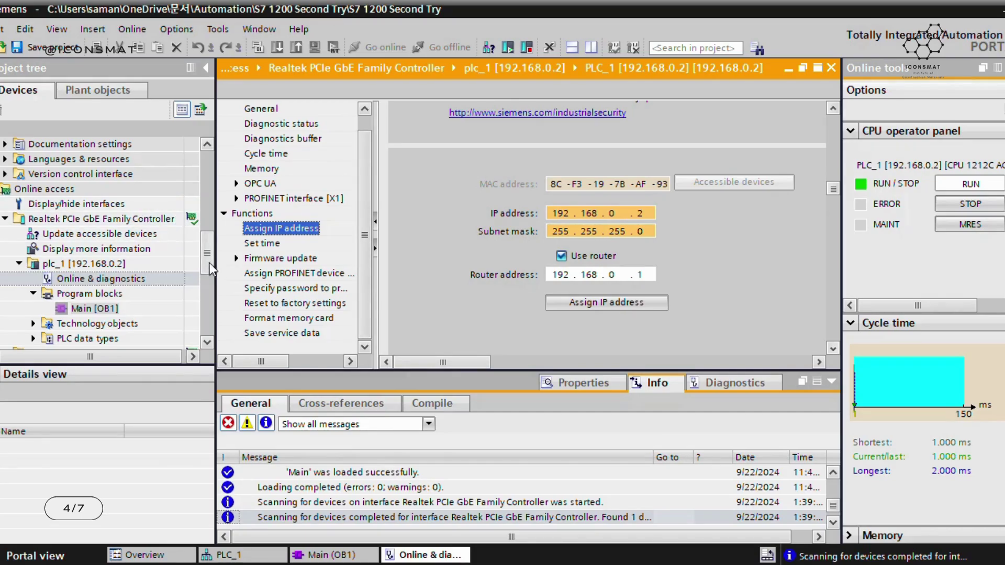
pyautogui.moveTo(209, 261)
pyautogui.mouseDown()
pyautogui.moveTo(211, 241)
pyautogui.moveTo(204, 273)
pyautogui.mouseUp()
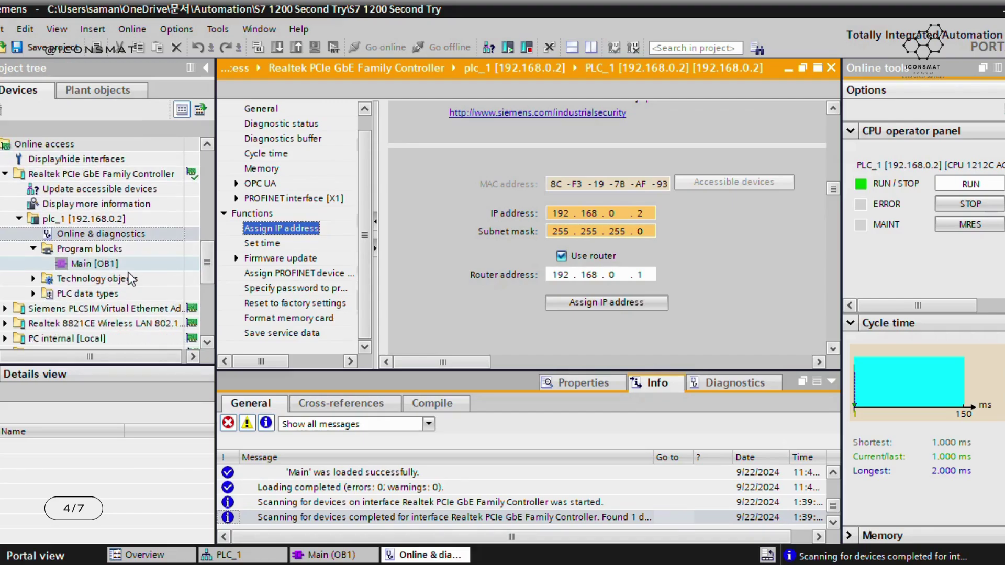
# Return to the Main [OB1] editor and review the general info messages back to the earliest entries and forward to the latest
pyautogui.click(335, 556)
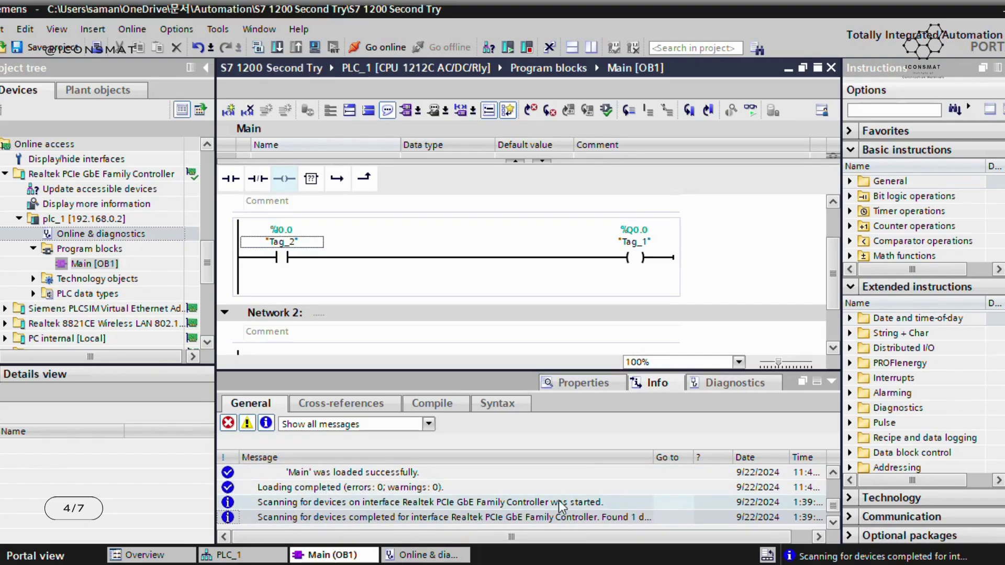
pyautogui.click(833, 473)
pyautogui.click(833, 474)
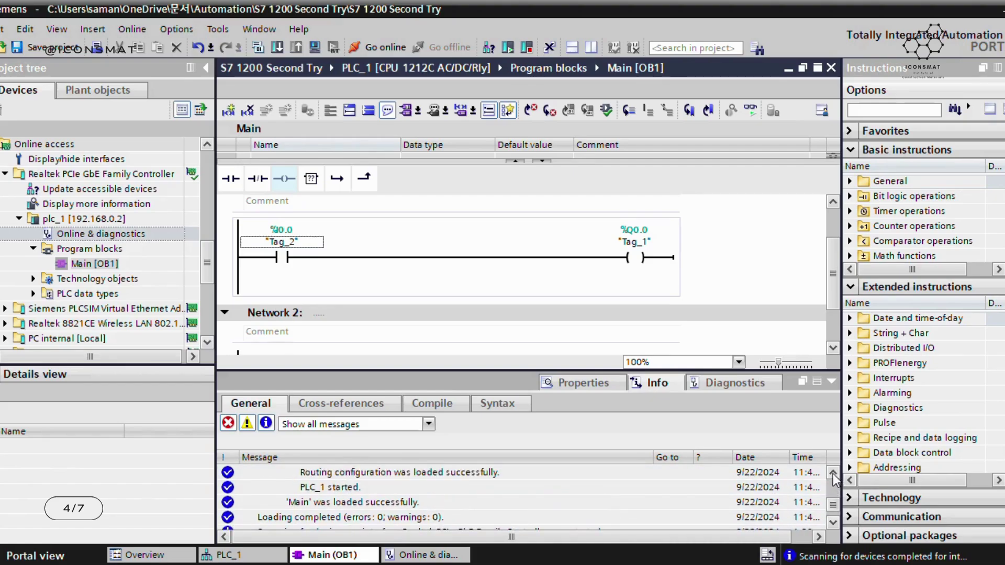
pyautogui.click(833, 473)
pyautogui.click(833, 473)
pyautogui.click(833, 473)
pyautogui.click(833, 473)
pyautogui.click(833, 473)
pyautogui.click(833, 473)
pyautogui.click(833, 472)
pyautogui.click(833, 473)
pyautogui.click(833, 473)
pyautogui.click(833, 472)
pyautogui.click(834, 473)
pyautogui.click(833, 473)
pyautogui.click(833, 473)
pyautogui.click(833, 472)
pyautogui.click(833, 473)
pyautogui.click(833, 473)
pyautogui.click(833, 474)
pyautogui.click(834, 472)
pyautogui.click(833, 472)
pyautogui.click(833, 473)
pyautogui.click(833, 472)
pyautogui.click(833, 472)
pyautogui.click(833, 473)
pyautogui.click(833, 474)
pyautogui.click(833, 473)
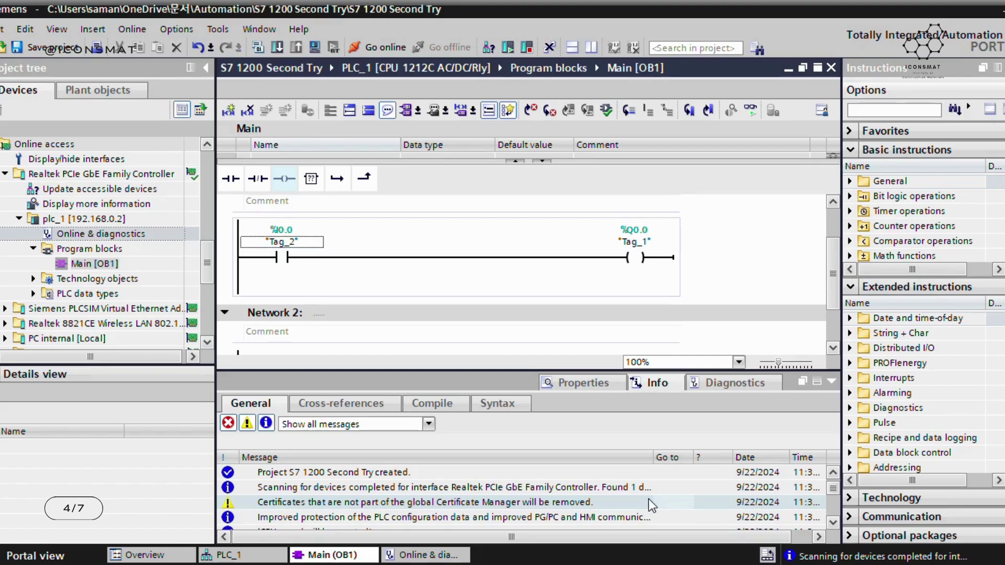
pyautogui.click(833, 474)
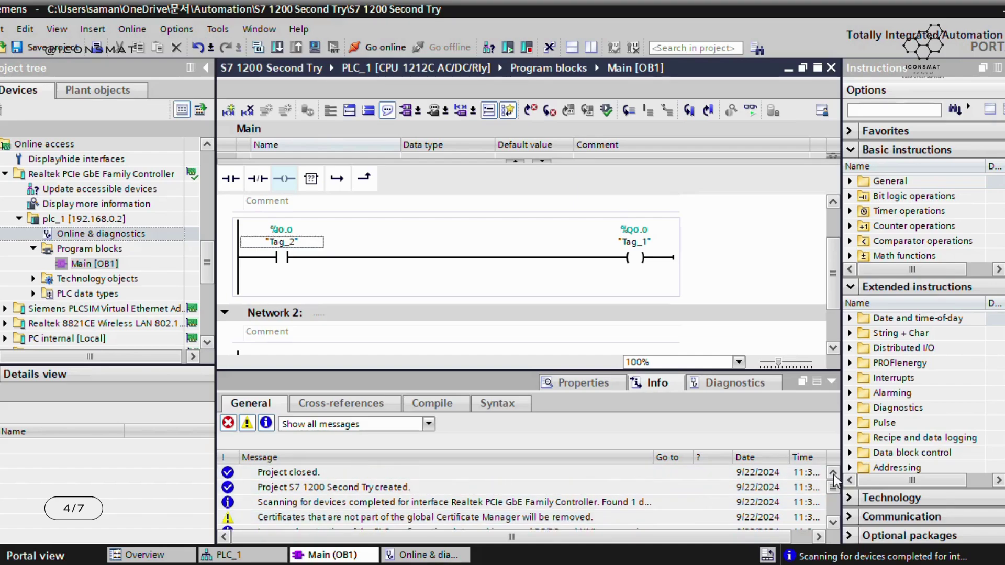
pyautogui.click(833, 523)
pyautogui.click(832, 523)
pyautogui.click(832, 523)
pyautogui.click(833, 523)
pyautogui.click(833, 523)
pyautogui.click(833, 523)
pyautogui.click(833, 523)
pyautogui.click(833, 523)
pyautogui.click(833, 523)
pyautogui.click(832, 524)
pyautogui.click(833, 523)
pyautogui.click(832, 523)
pyautogui.click(833, 523)
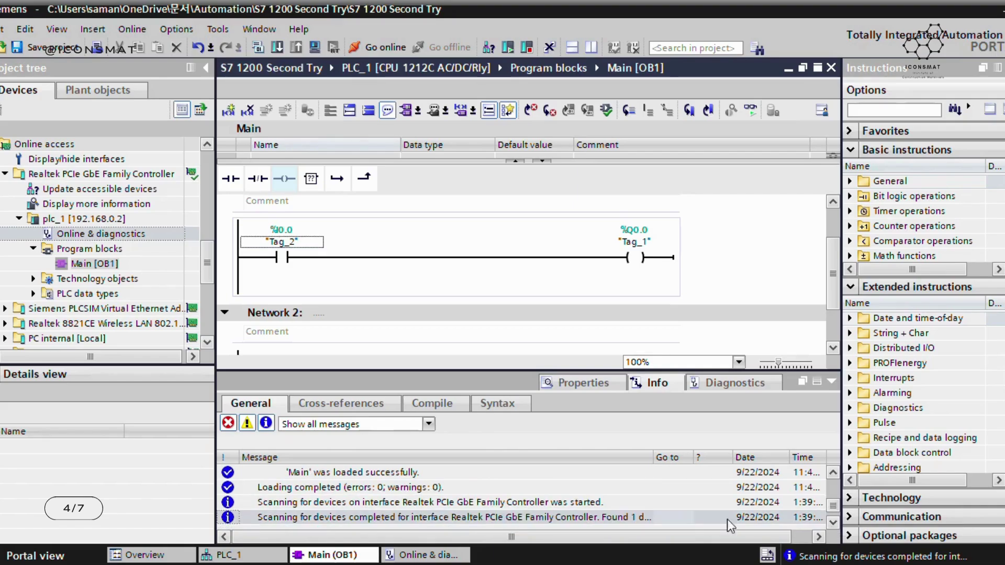